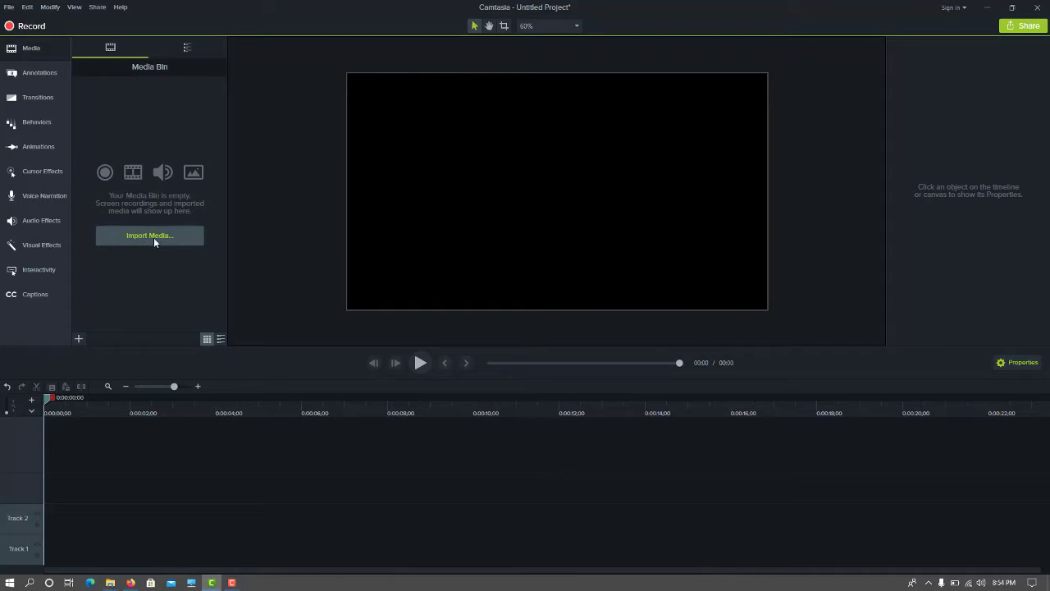
Step: Import the video files 1, 2, 3 and 4 from the Desktop folder into the media bin
left_click(154, 237)
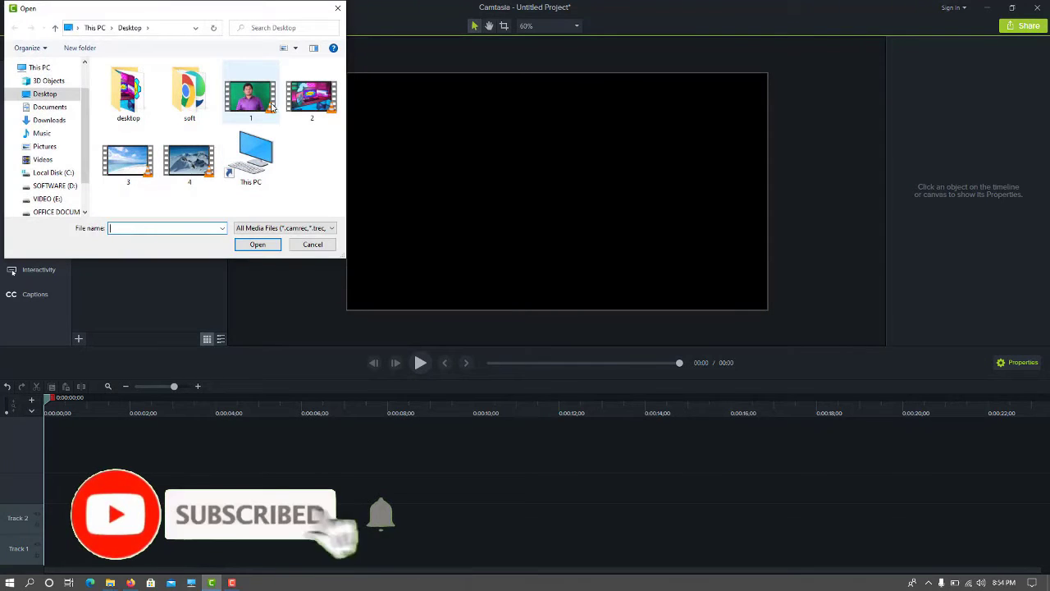
left_click(272, 107)
left_click(295, 108, "ctrl")
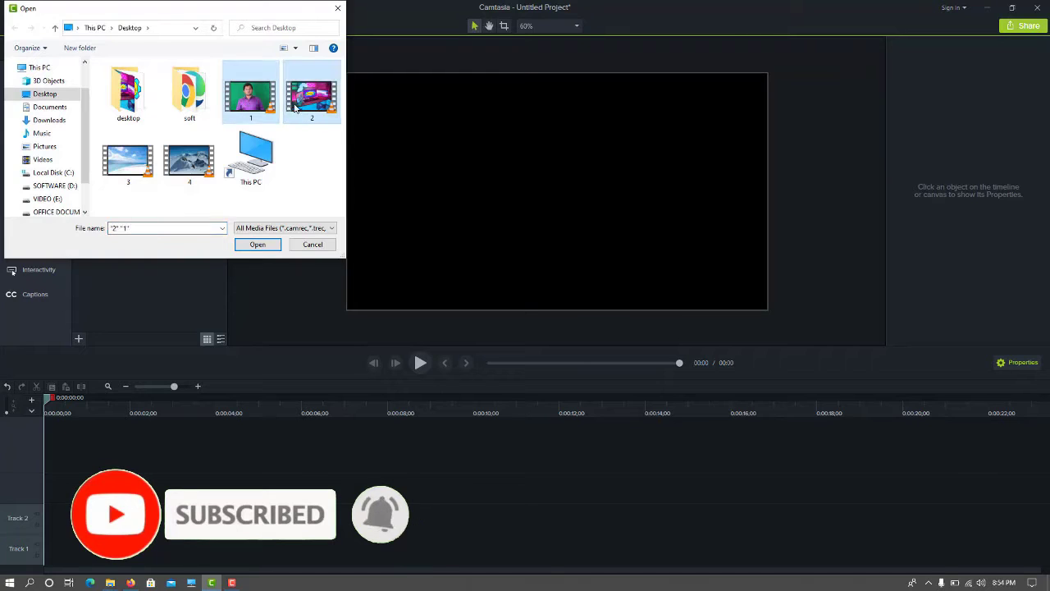
left_click(143, 152, "ctrl")
left_click(205, 168, "ctrl")
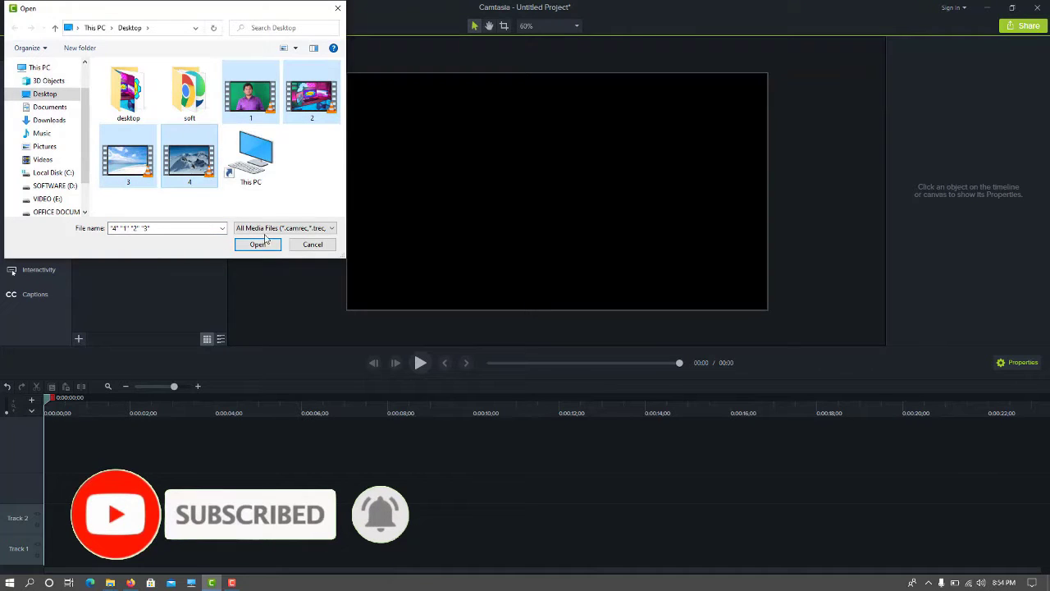
left_click(257, 243)
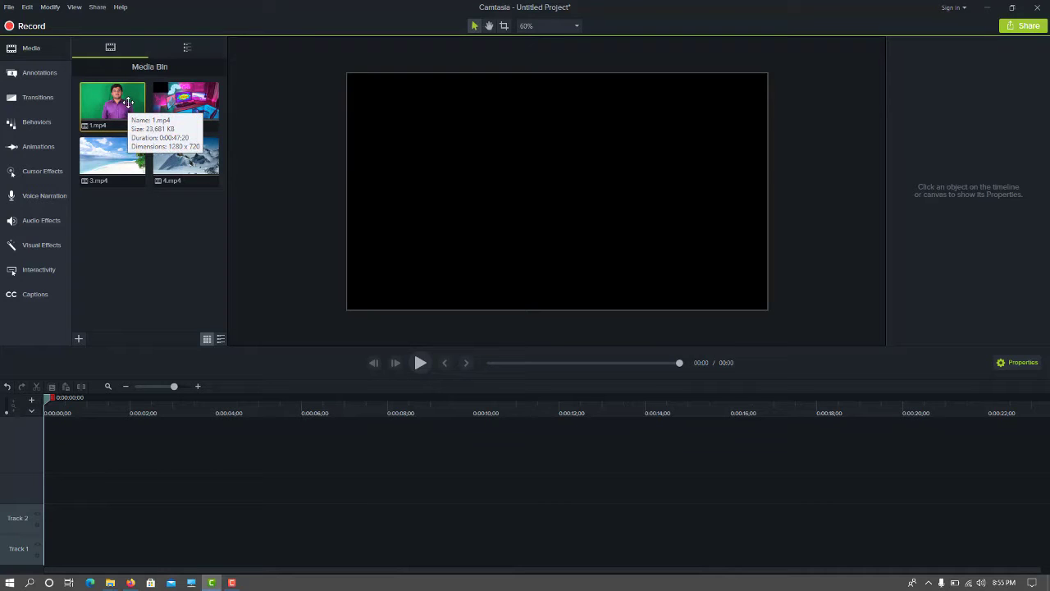
Step: Place 1.mp4 at the start of Track 2 and 2.mp4 at the start of Track 1 beneath it
left_click_drag(128, 102, 82, 489)
left_click_drag(52, 532, 42, 515)
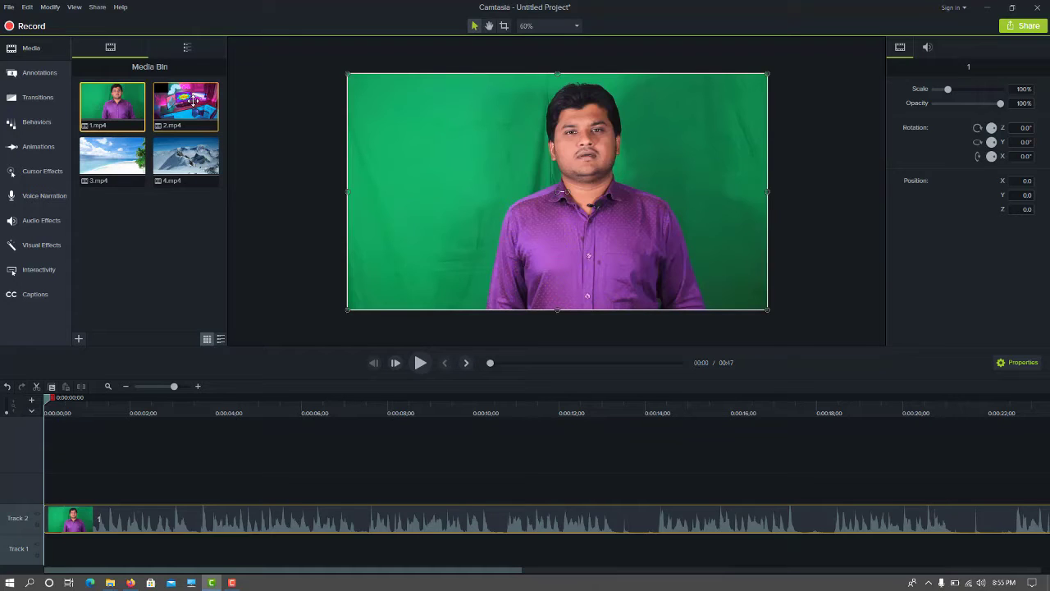
left_click_drag(194, 100, 43, 564)
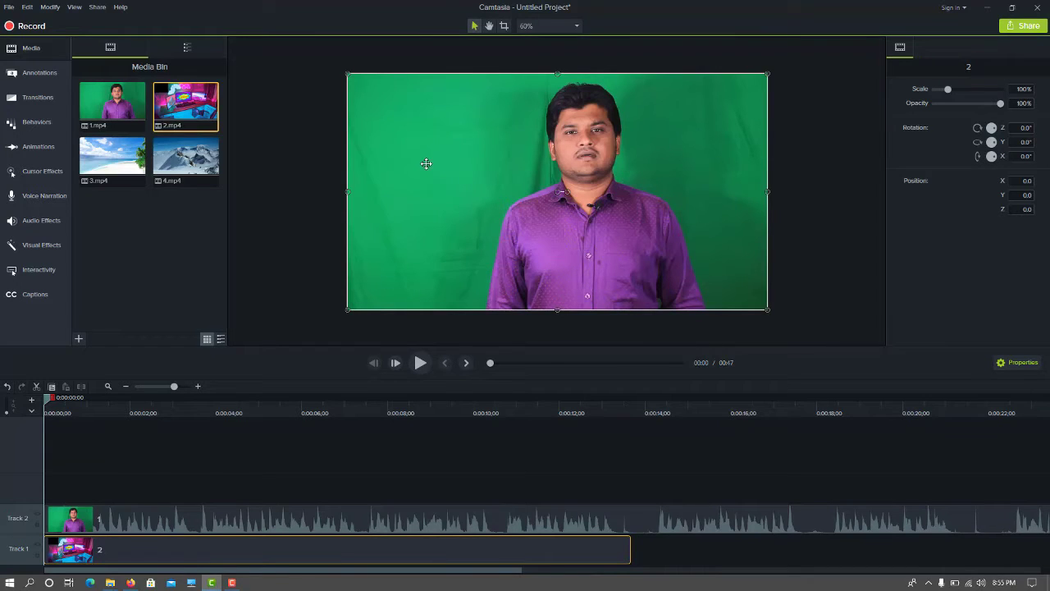
Step: Apply the Remove a Color visual effect to clip 1 on Track 2 and hide Track 1
left_click(40, 247)
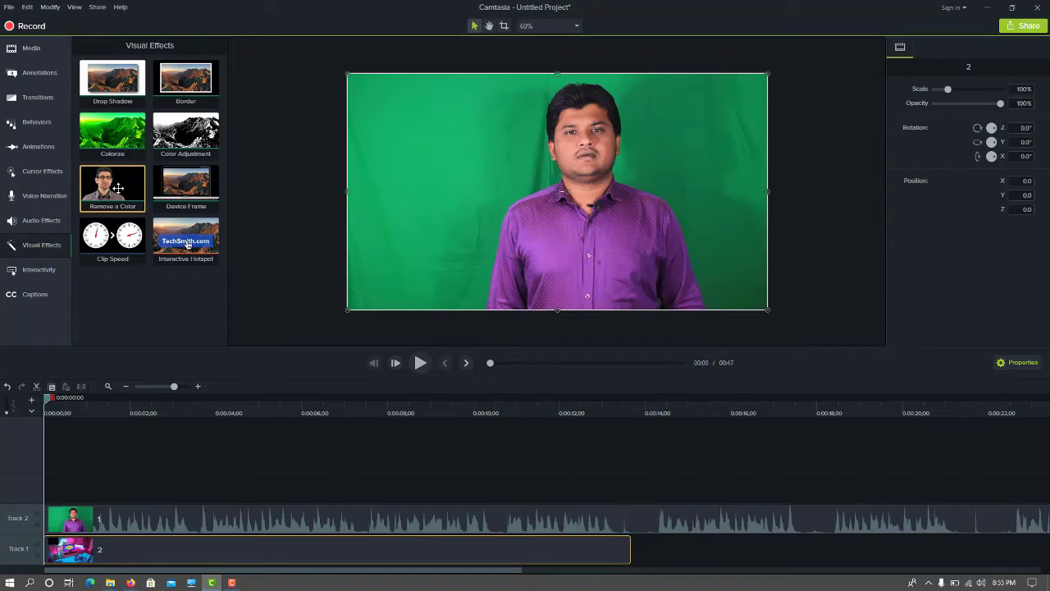
left_click_drag(118, 188, 89, 526)
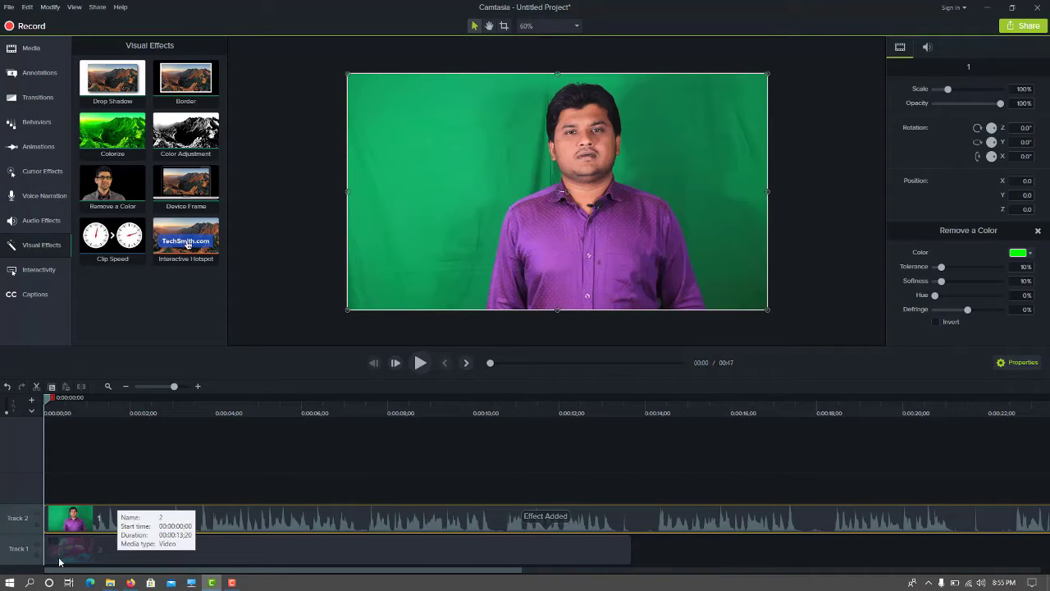
left_click(37, 547)
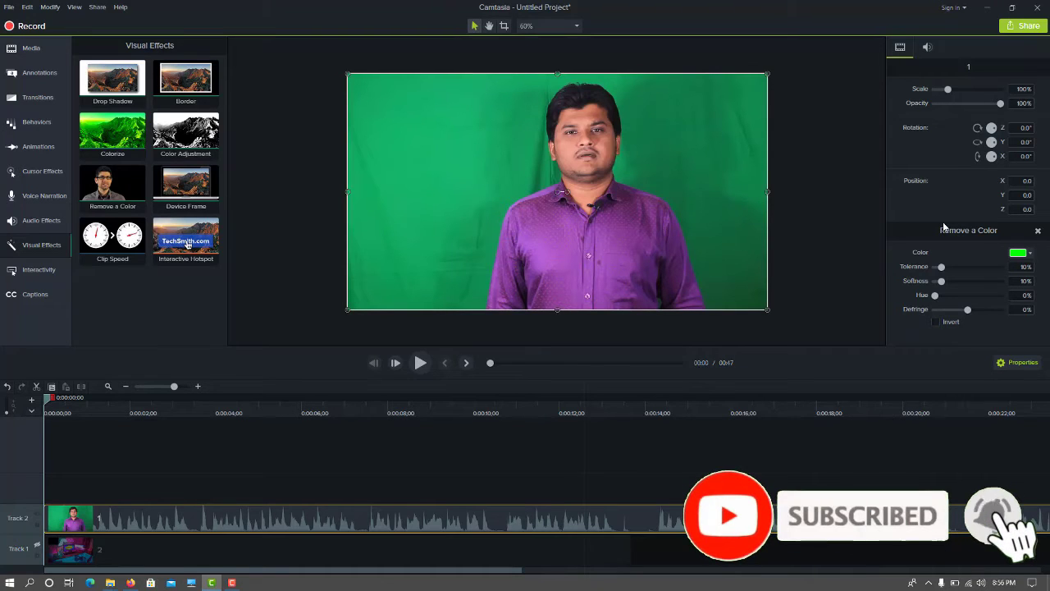
Step: Sample the green backdrop beside the presenter's head on the canvas as the color to remove
left_click(1032, 253)
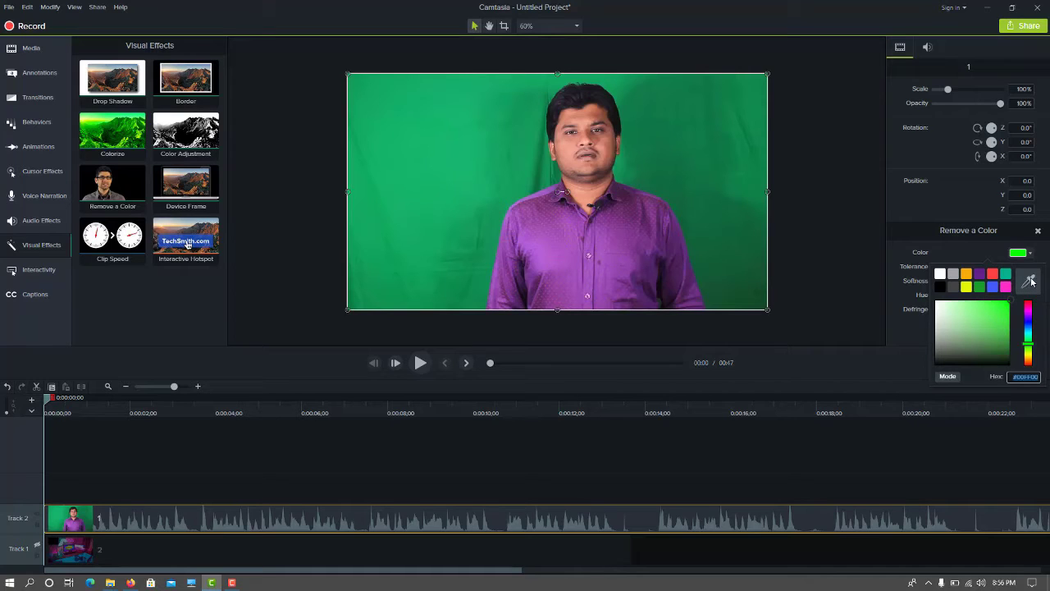
left_click(1029, 285)
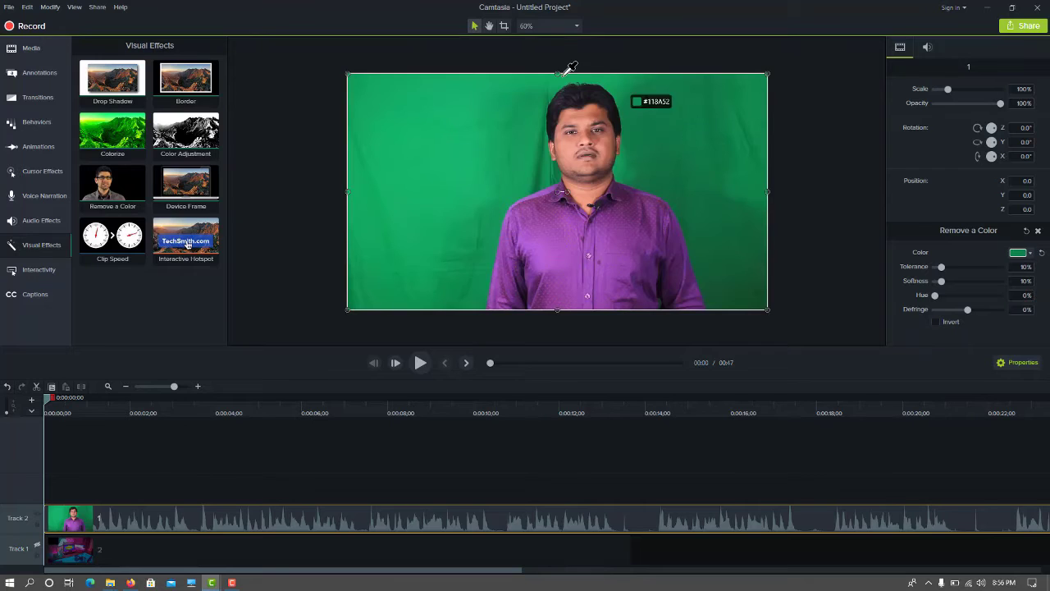
left_click(516, 145)
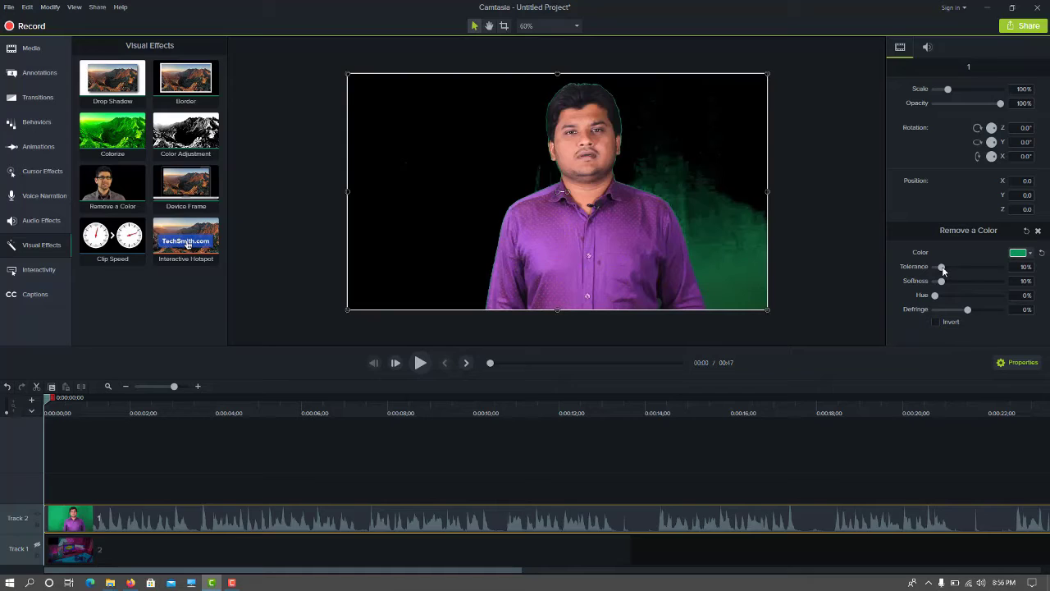
Step: Set Remove a Color on clip 1 to 27% tolerance, 16% softness, 22% hue and -13% defringe
left_click_drag(943, 270, 952, 273)
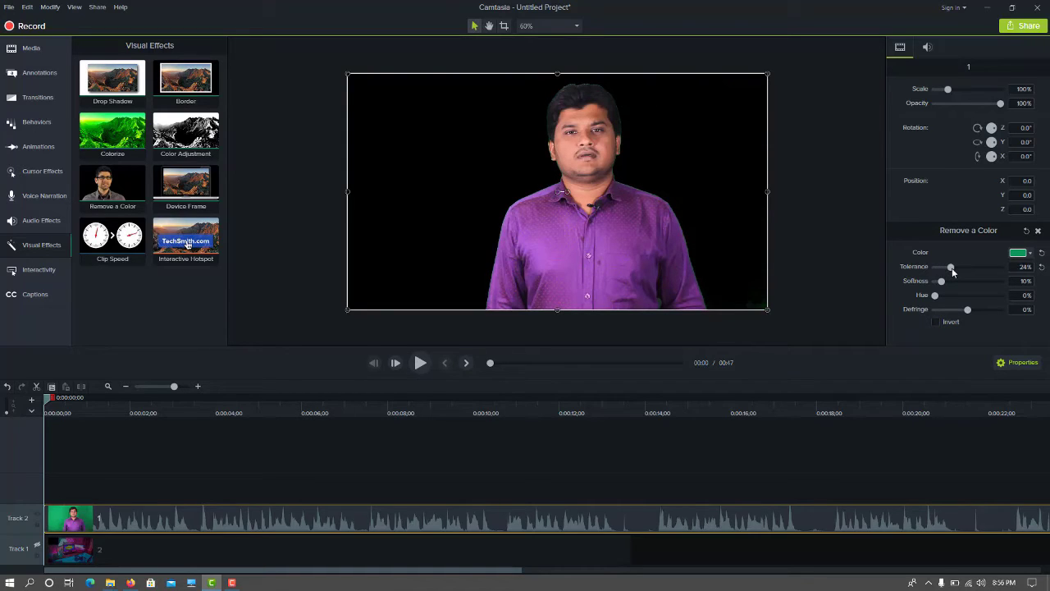
left_click_drag(953, 272, 954, 272)
left_click_drag(940, 285, 942, 286)
left_click_drag(938, 295, 949, 297)
Step: Show Track 1 again and shift the presenter clip sideways to X position 165, checking it in playback
left_click(36, 548)
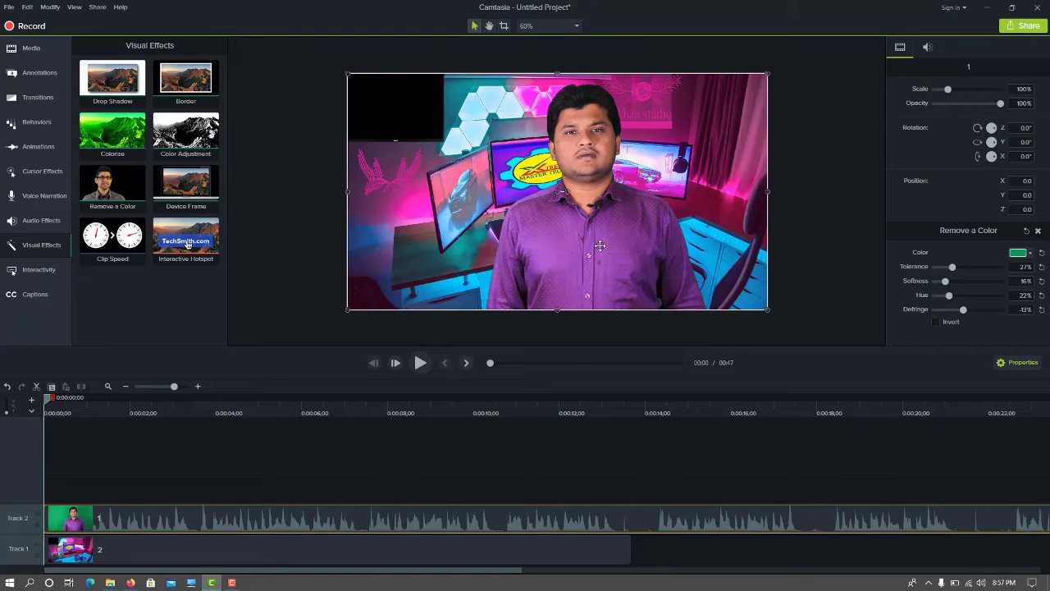
left_click_drag(600, 246, 651, 241)
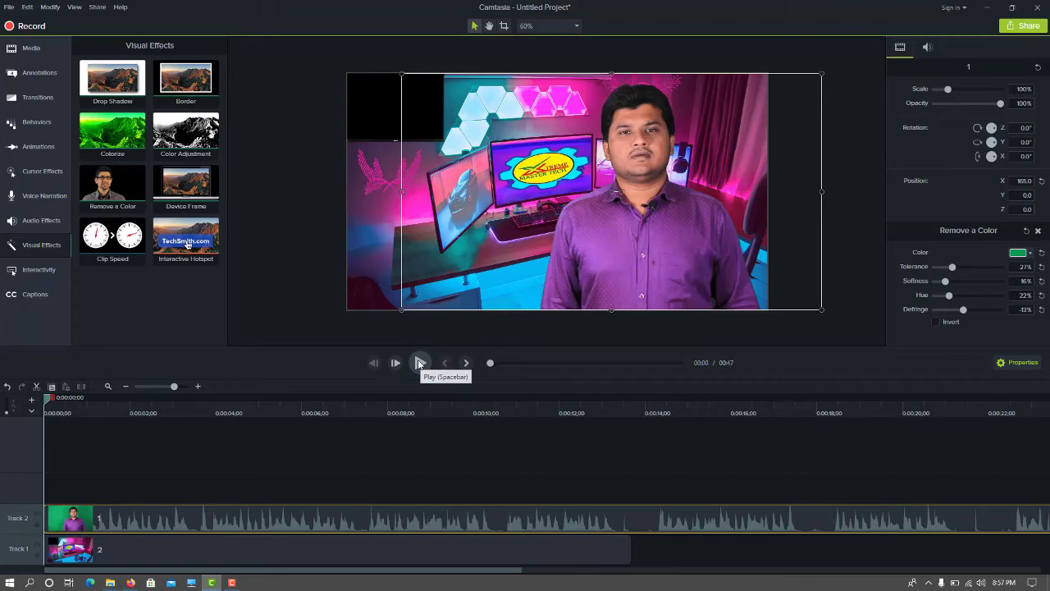
left_click(419, 362)
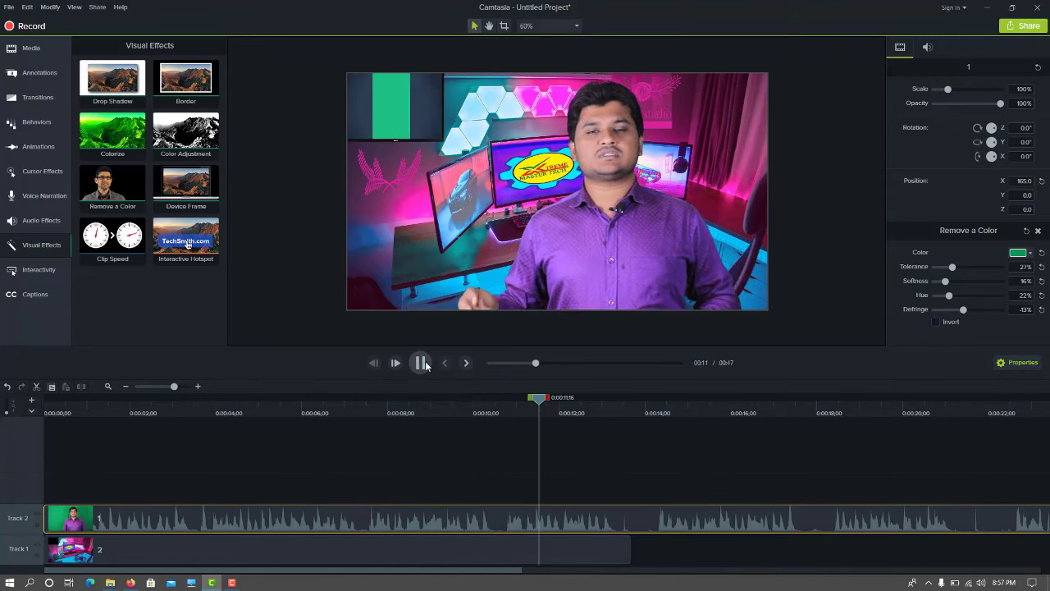
left_click(420, 363)
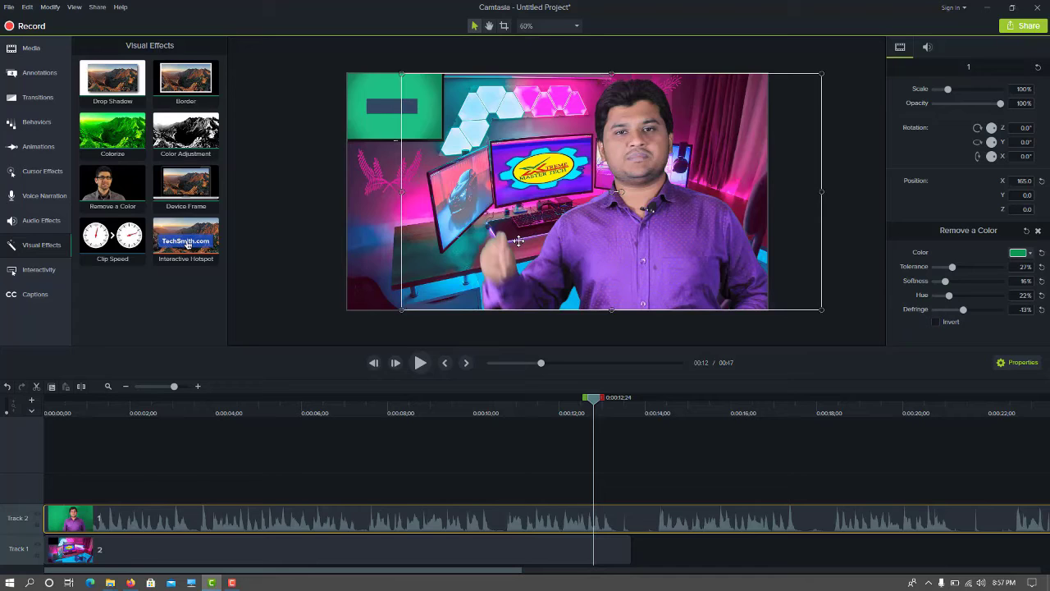
Step: Add 3.mp4 directly after clip 2 on Track 1 and preview the background change from 0:00:12;00
left_click(30, 49)
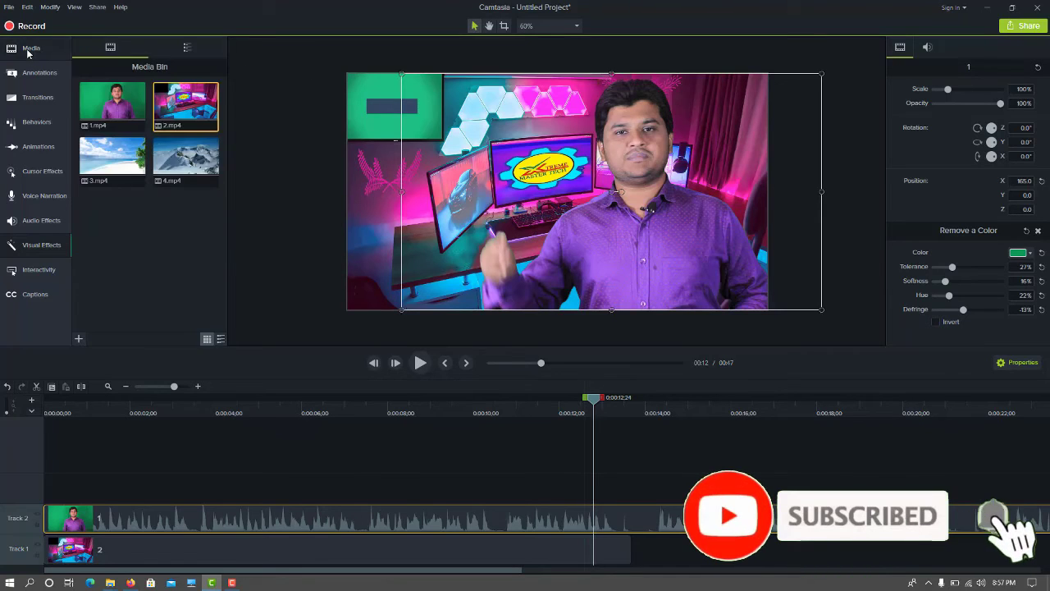
left_click(105, 159)
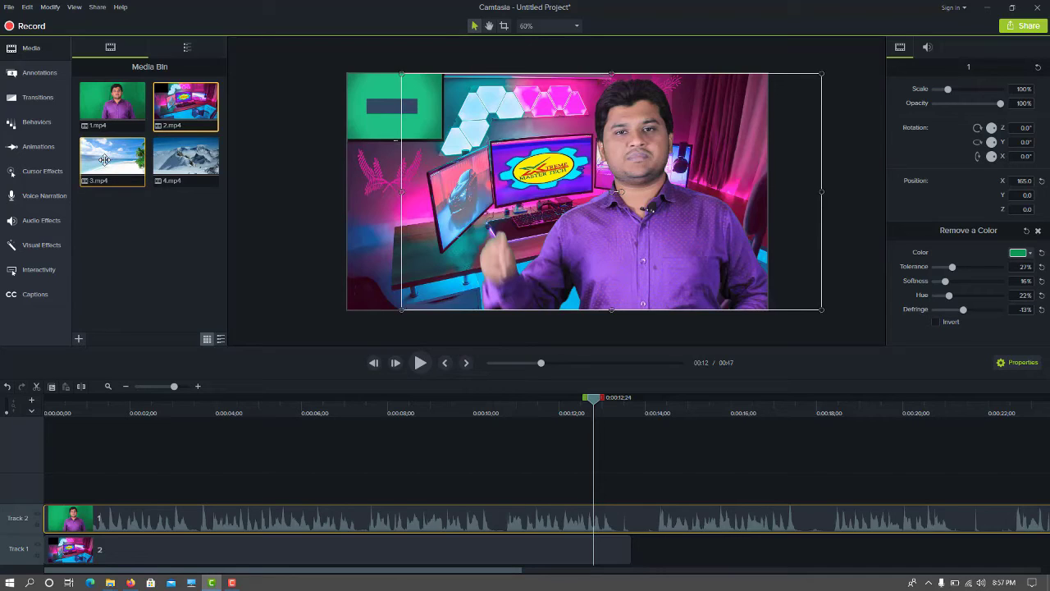
left_click_drag(103, 159, 632, 566)
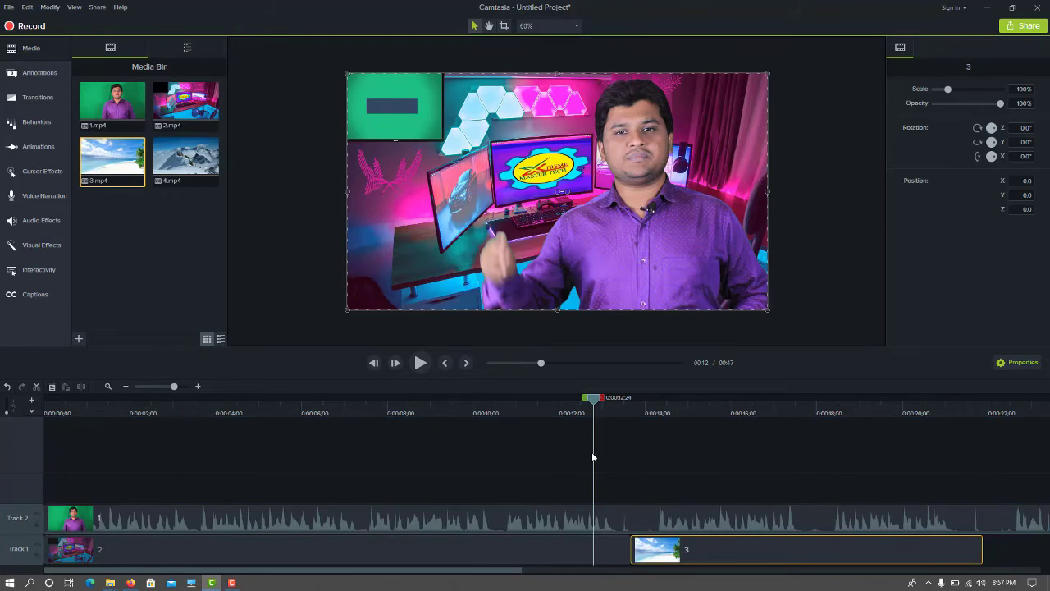
left_click_drag(594, 401, 561, 405)
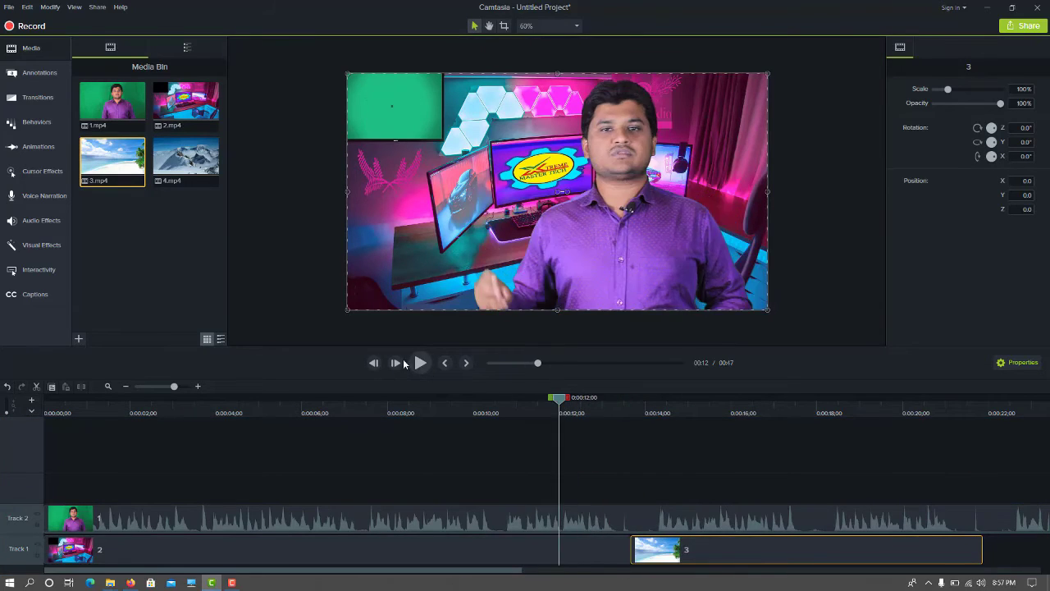
left_click(418, 364)
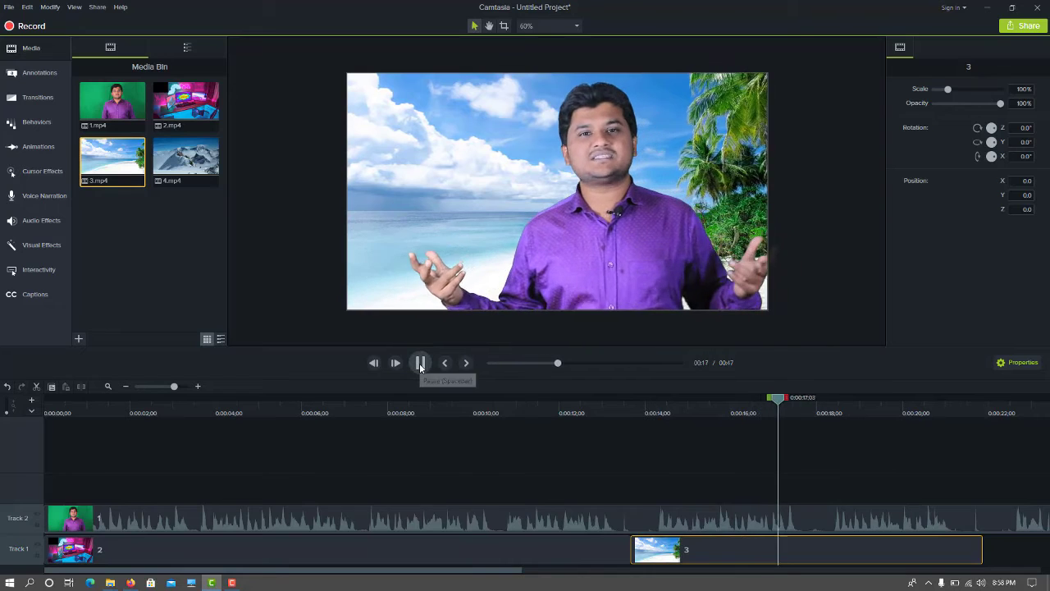
left_click(419, 365)
Step: Move the presenter clip back toward the center to X position 61.7 and preview it over the beach
left_click_drag(610, 231, 574, 226)
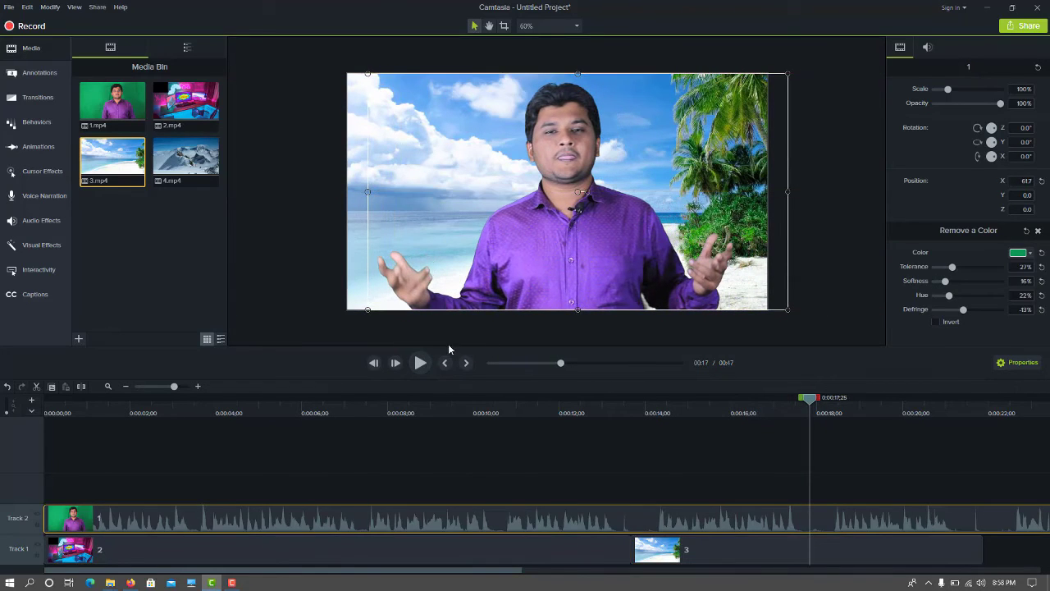
left_click(419, 363)
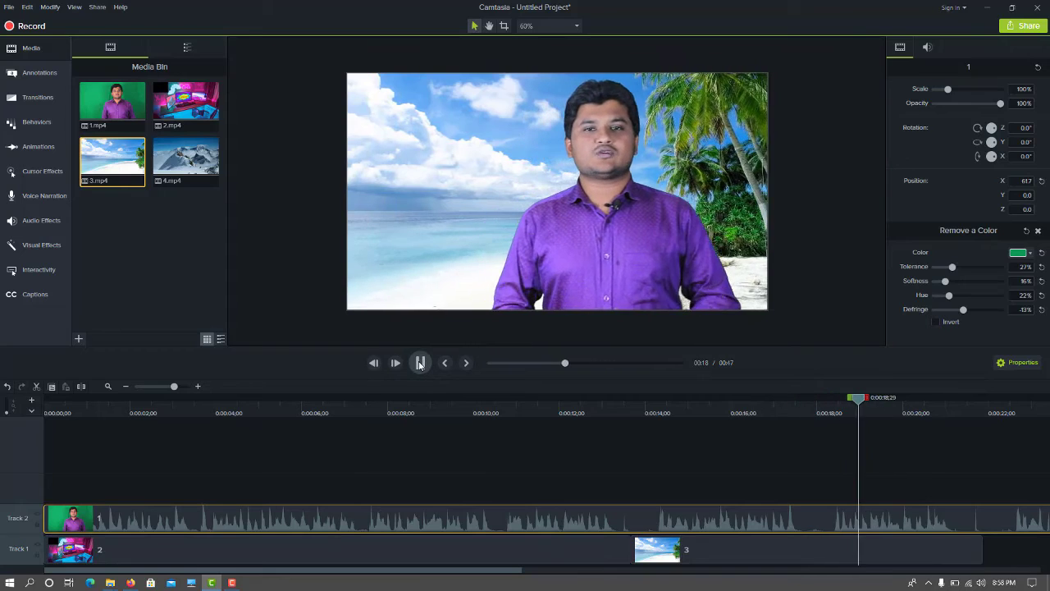
left_click(419, 363)
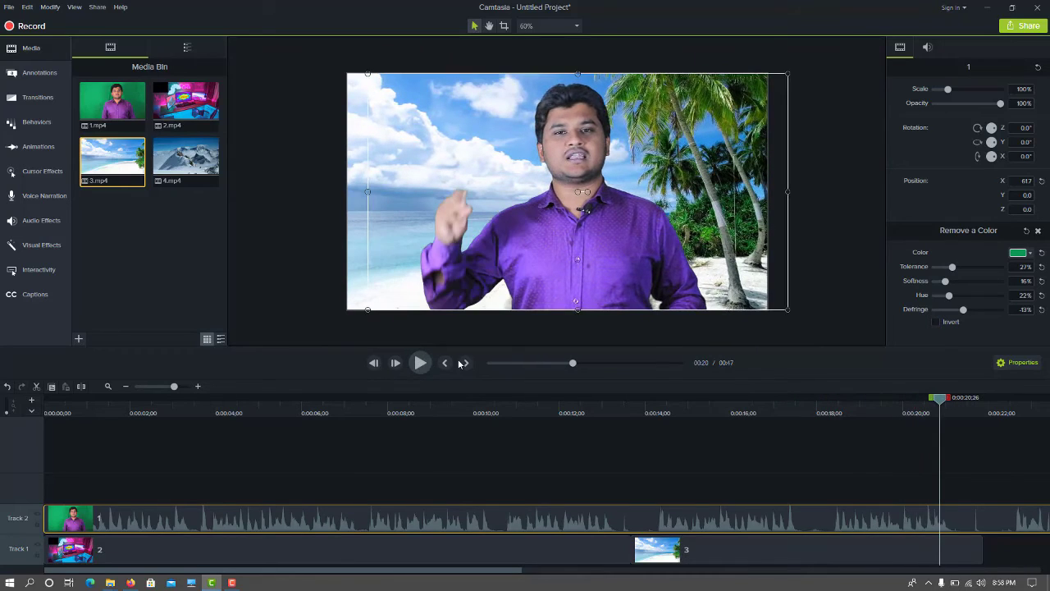
Step: Add 4.mp4 directly after clip 3 on Track 1 and preview the change from beach to mountains
left_click_drag(492, 571, 763, 571)
left_click_drag(197, 162, 478, 555)
left_click_drag(434, 400, 389, 400)
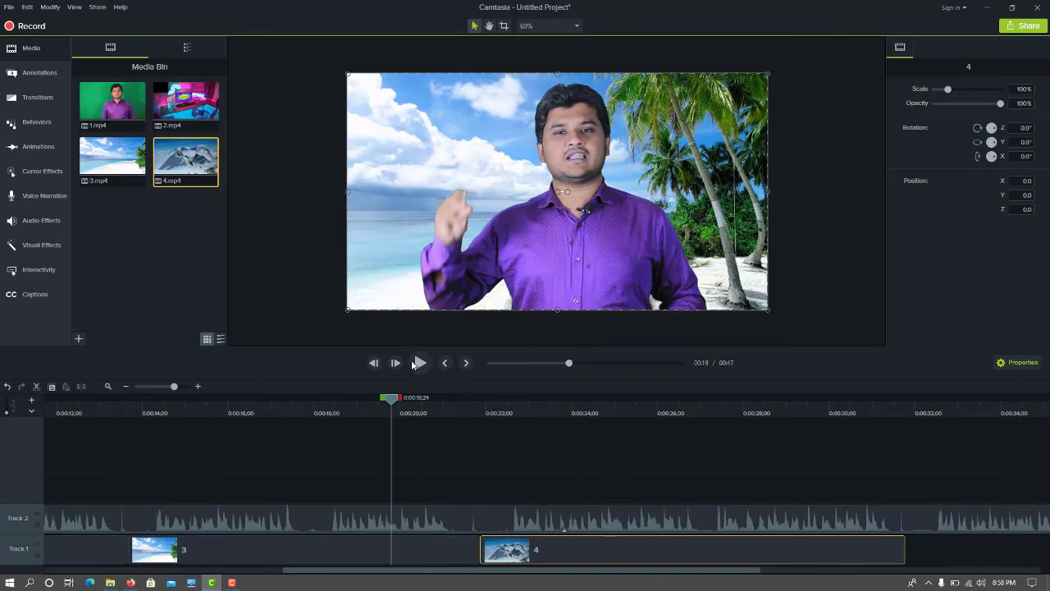
left_click(420, 364)
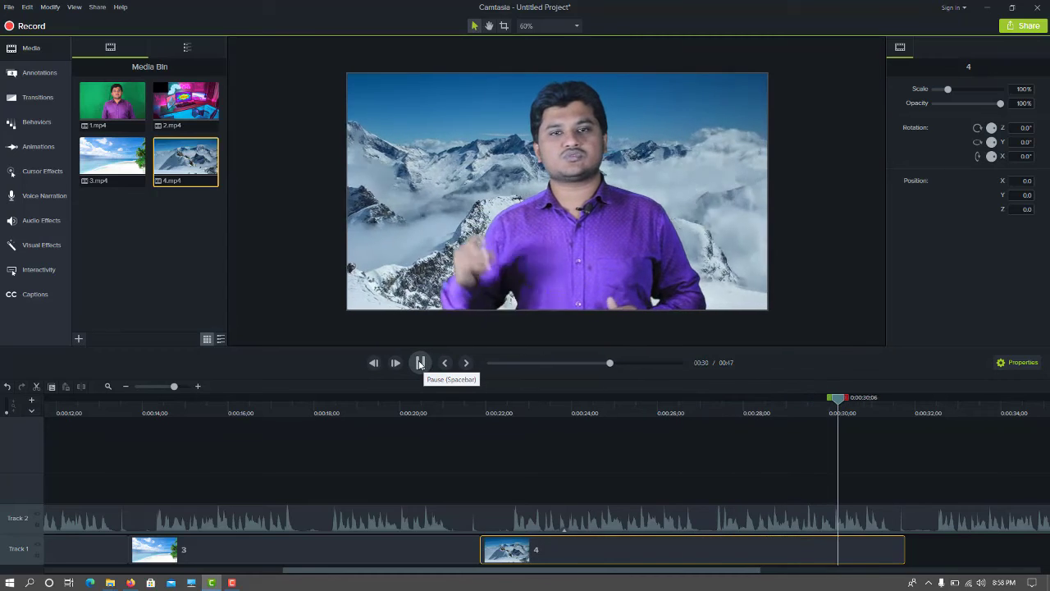
left_click(419, 362)
Step: Add 2.mp4 again directly after clip 4 on Track 1 and bring the playhead back to 0:00:29;27
left_click_drag(205, 111, 882, 488)
left_click_drag(931, 567, 900, 562)
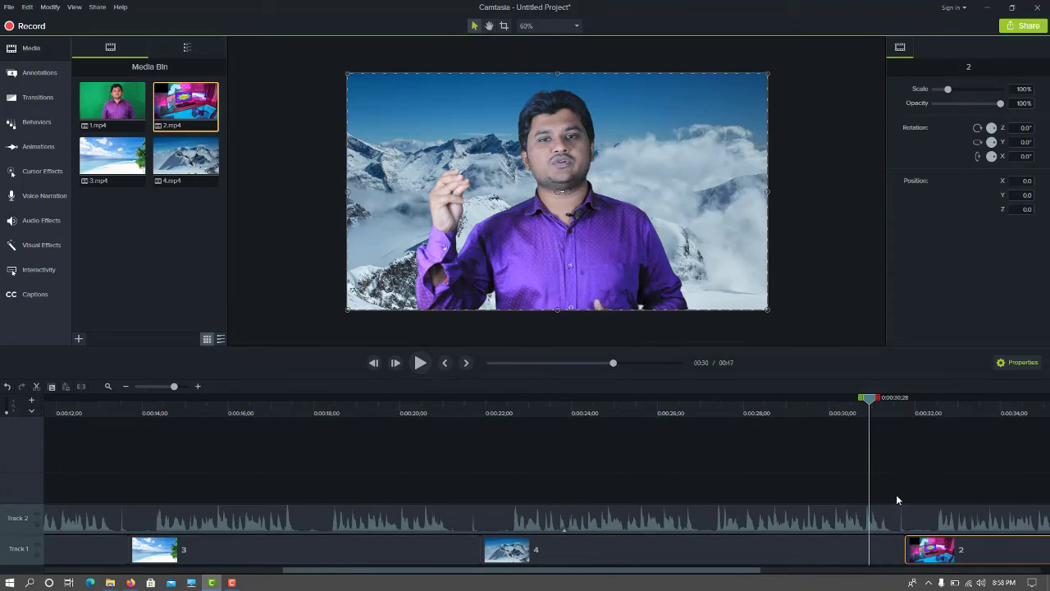
left_click_drag(869, 401, 825, 401)
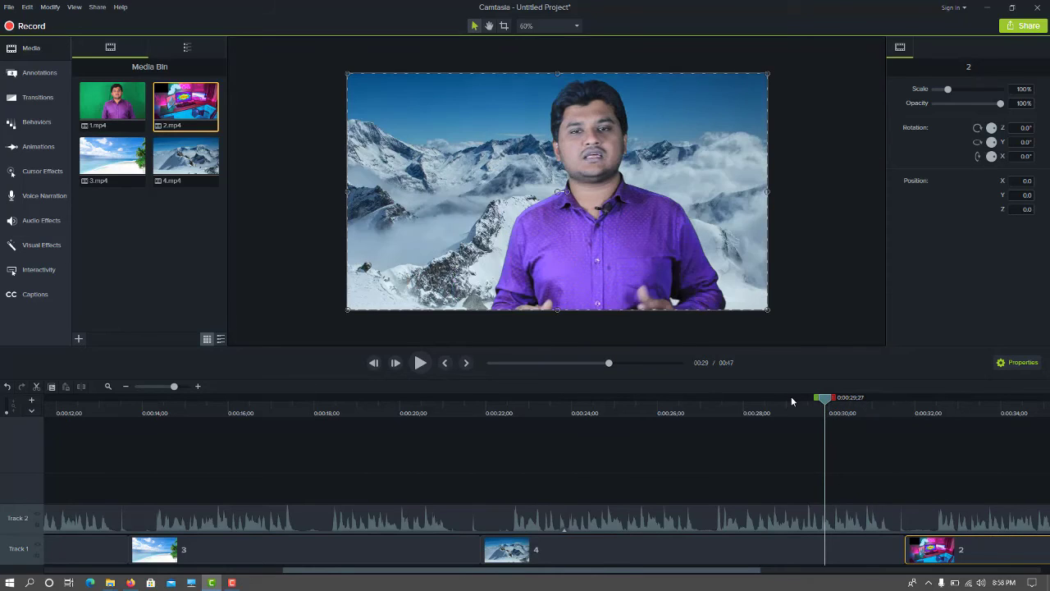